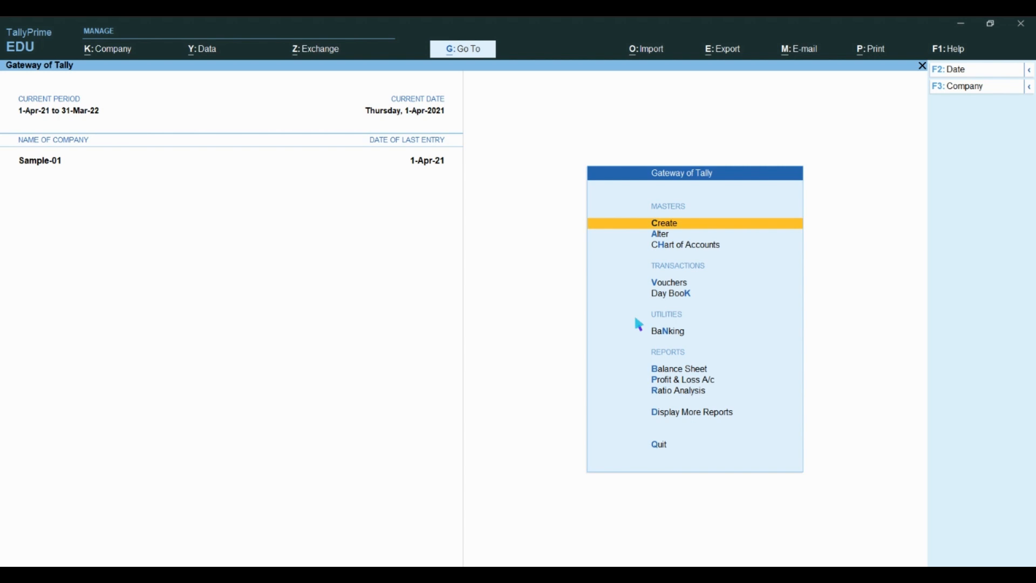
# Open voucher entry for the Sample-01 company and change the voucher type to Receipt
pyautogui.press('Down')
pyautogui.press('Down')
pyautogui.press('Down')
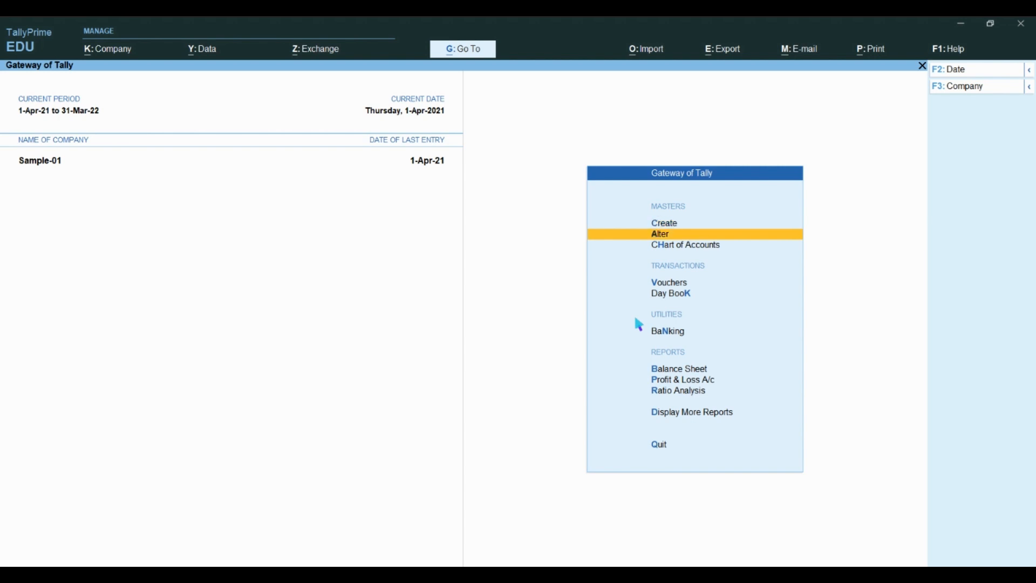
pyautogui.press('Return')
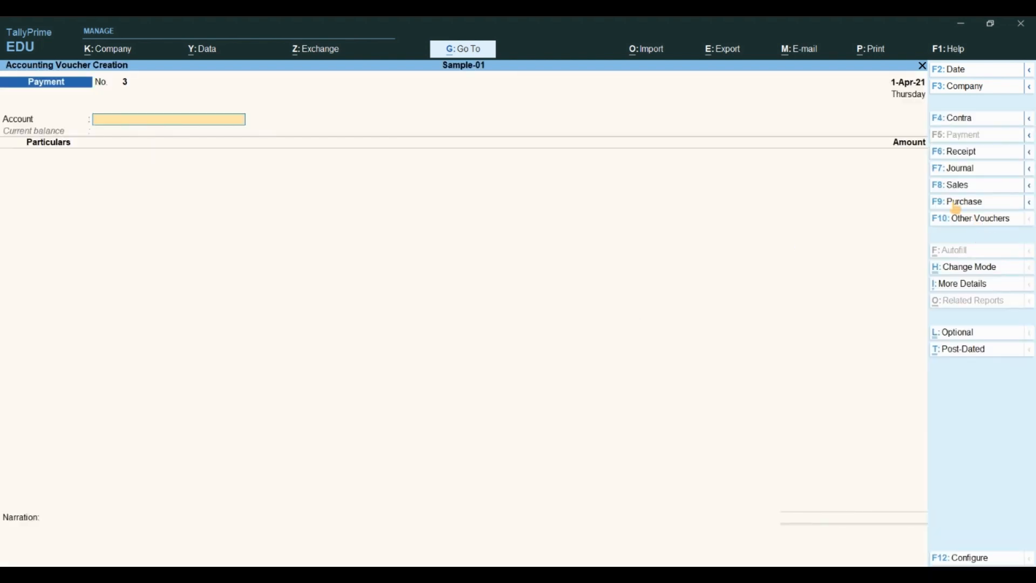
pyautogui.click(960, 155)
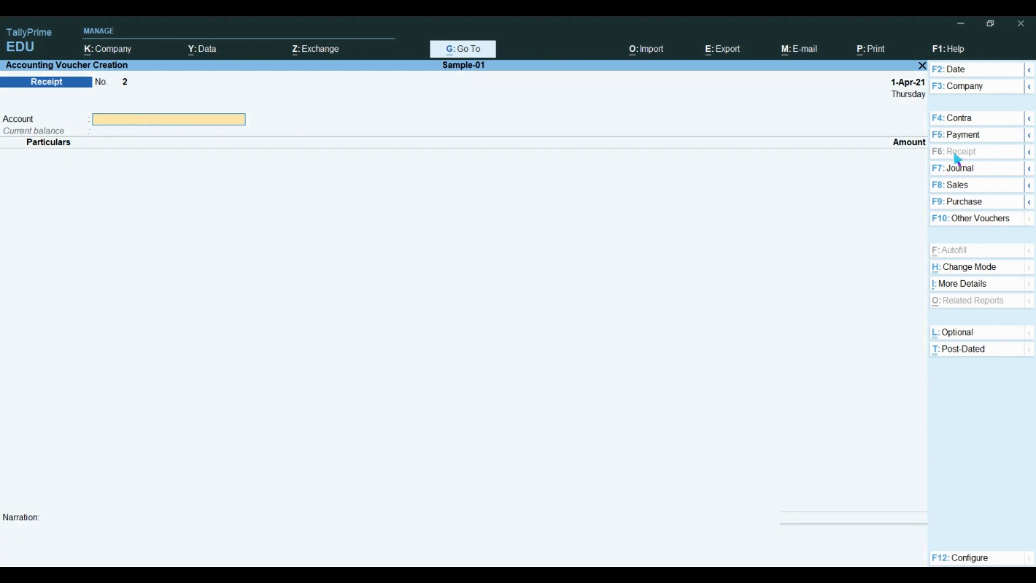
# Set Iob A/c as the account receiving the money in the receipt voucher
pyautogui.click(155, 114)
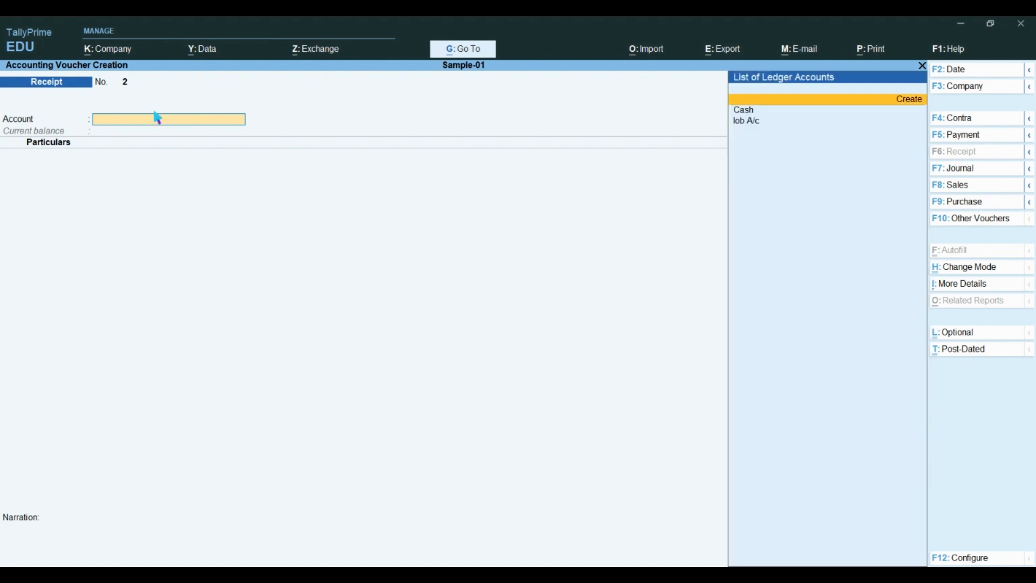
pyautogui.press('Down')
pyautogui.press('Down')
pyautogui.press('Return')
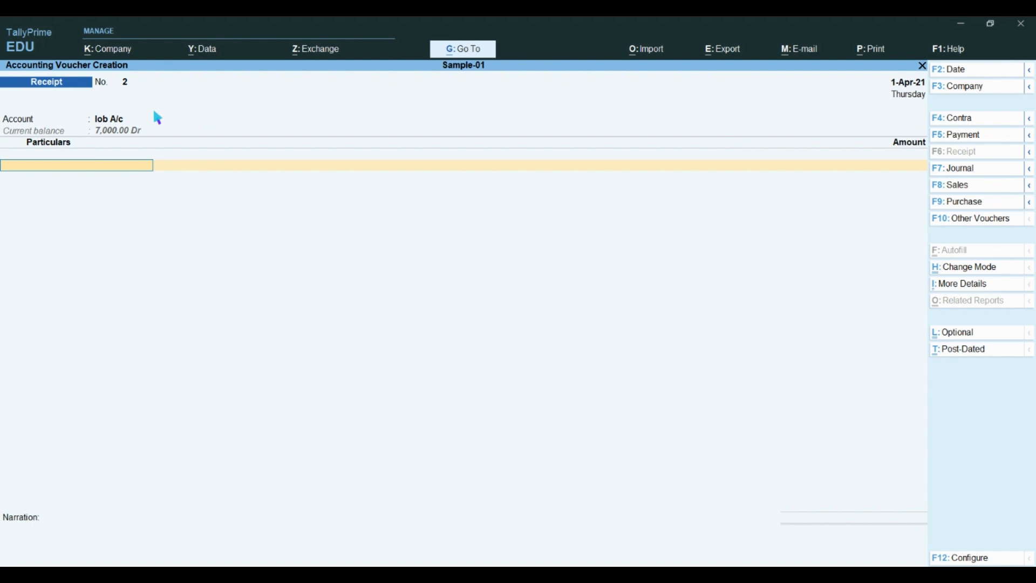
# Begin a new ledger from the receipt's first particulars line and name it Interest Received A/c
pyautogui.write('C')
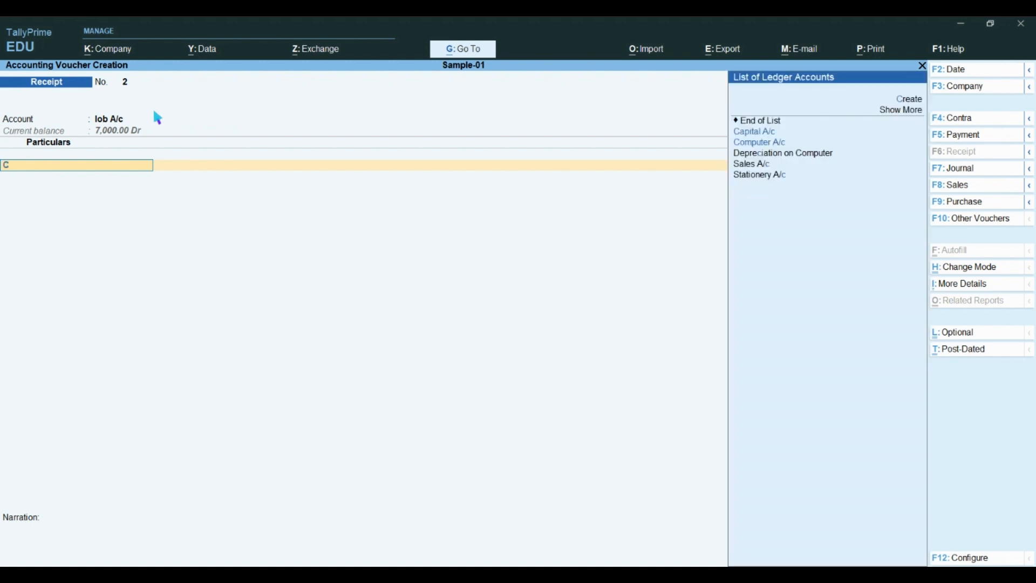
pyautogui.press('Down')
pyautogui.press('Down')
pyautogui.press('Down')
pyautogui.press('Down')
pyautogui.press('Down')
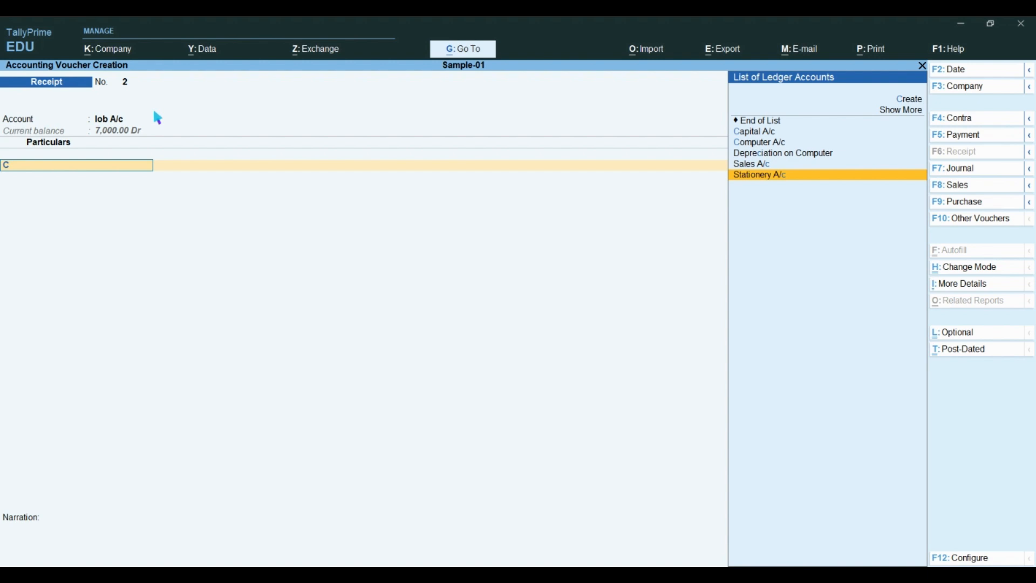
pyautogui.click(914, 103)
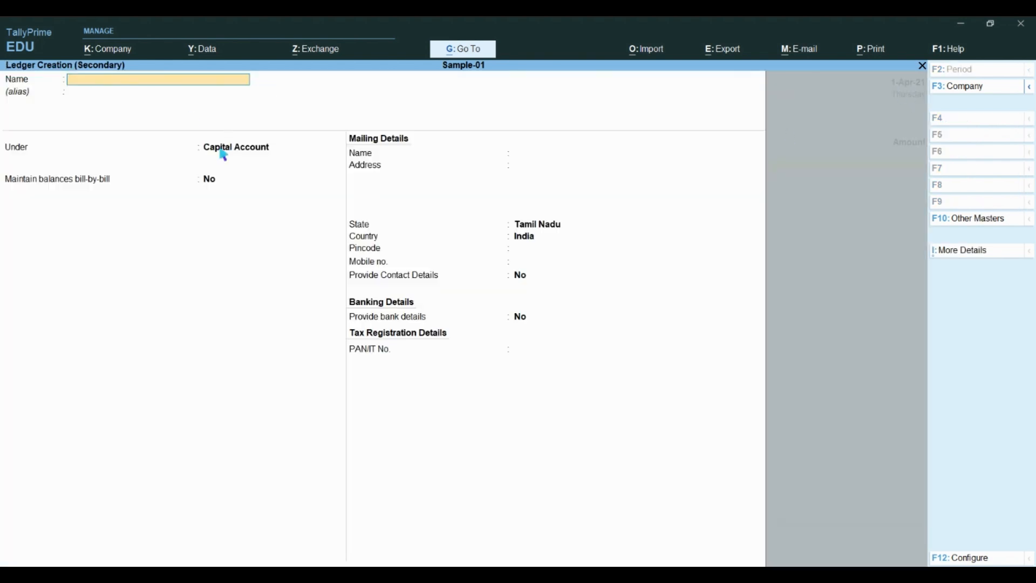
pyautogui.write('Interest Received A/c')
pyautogui.press('Return')
pyautogui.press('Return')
# Place the Interest Received A/c ledger under Indirect Incomes, keep the remaining default details and save it
pyautogui.write('Ind')
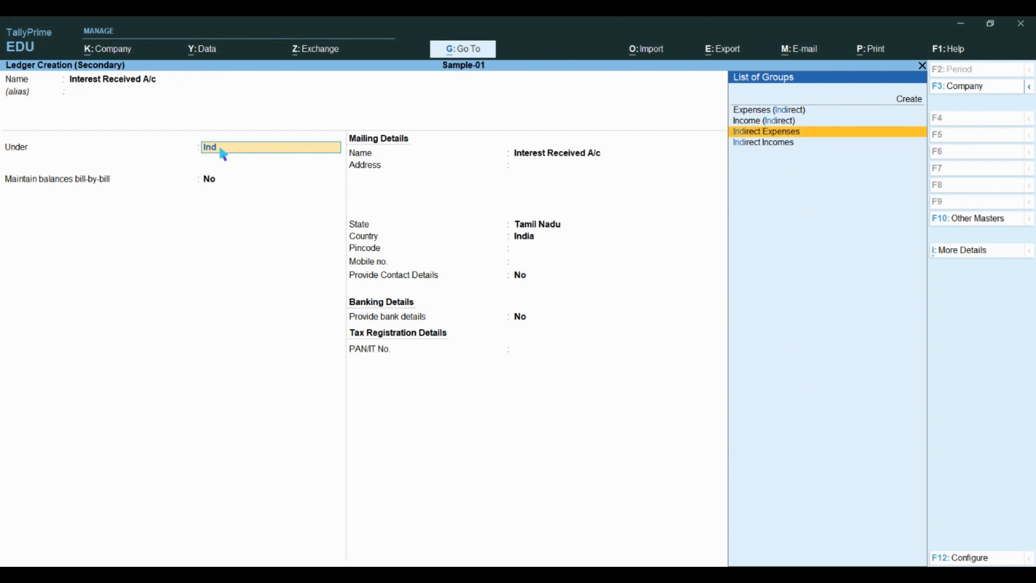
pyautogui.press('Down')
pyautogui.press('Return')
pyautogui.press('Return')
pyautogui.press('Return')
pyautogui.press('Return')
pyautogui.press('Return')
pyautogui.press('Return')
pyautogui.press('Return')
pyautogui.press('Return')
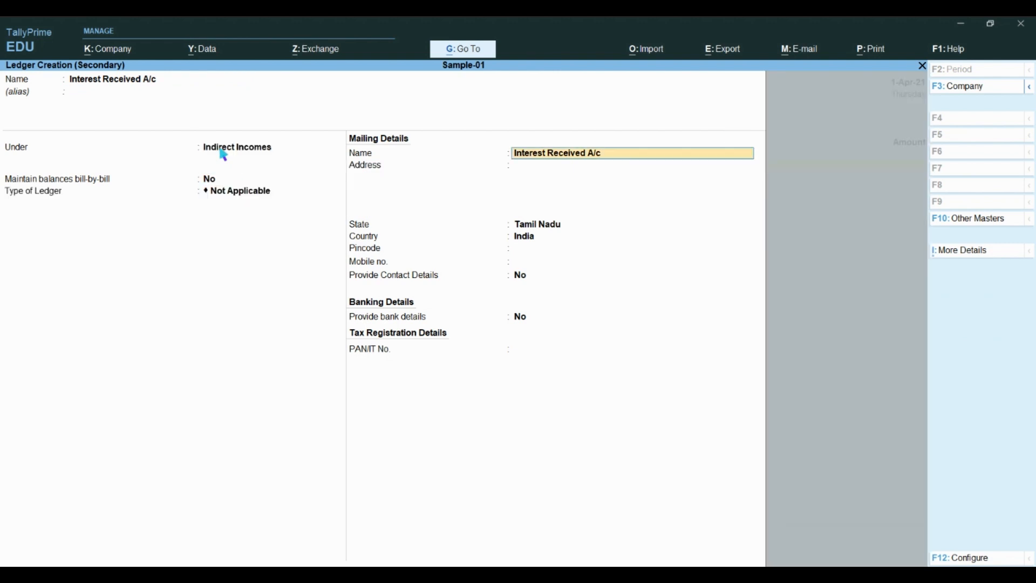
pyautogui.press('Return')
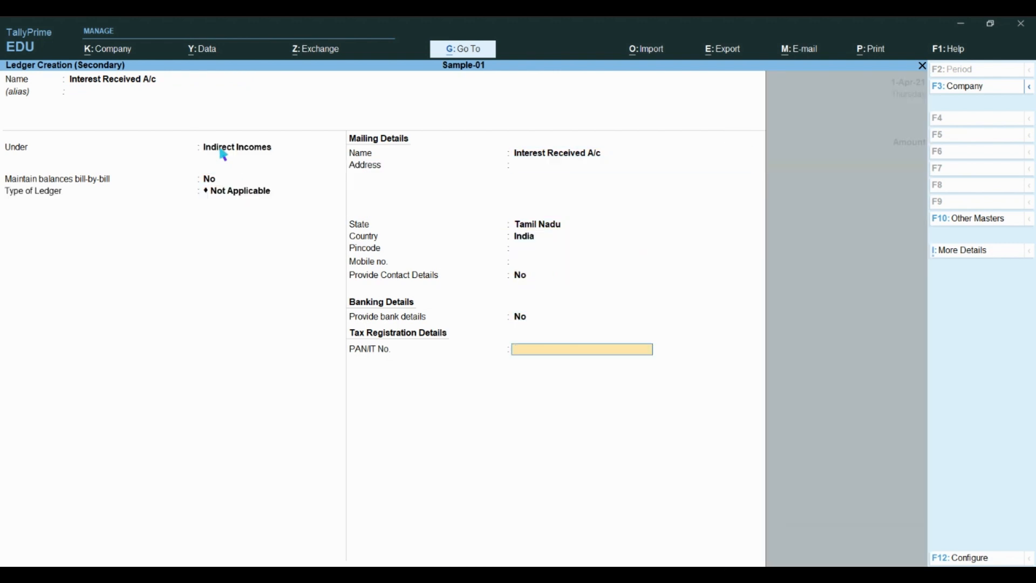
pyautogui.press('Return')
pyautogui.press('Return')
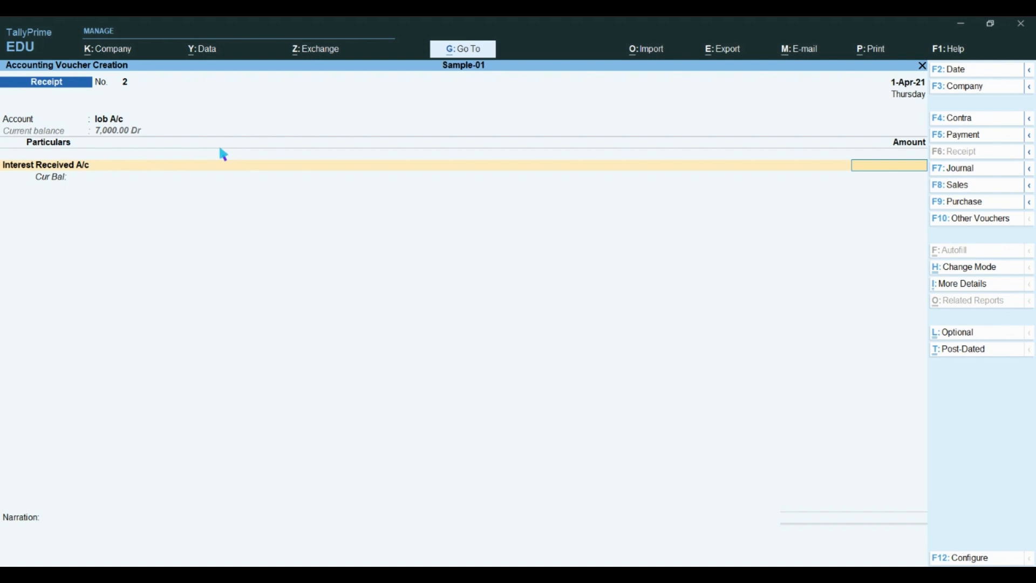
# Enter 100000 as the amount for Interest Received A/c and save the receipt voucher without a narration
pyautogui.write('100000')
pyautogui.press('Return')
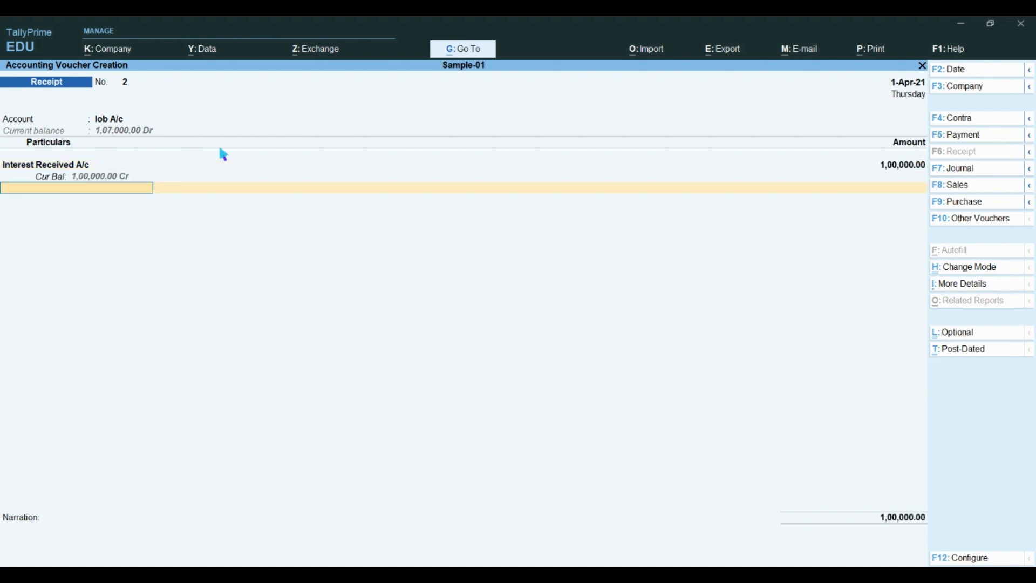
pyautogui.press('Return')
pyautogui.press('Return')
pyautogui.press('Return')
pyautogui.press('Return')
pyautogui.press('Return')
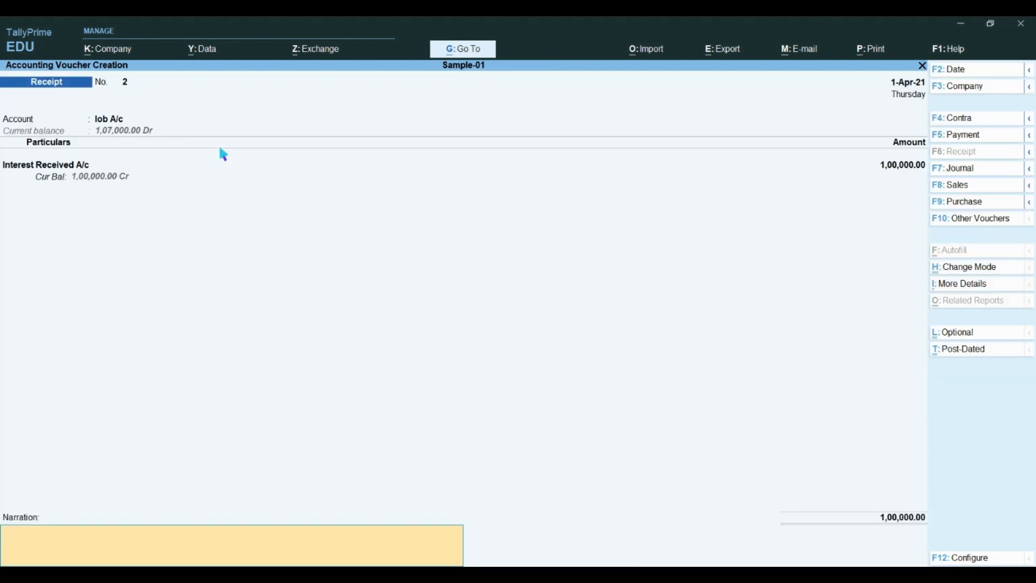
pyautogui.press('Return')
pyautogui.press('Return')
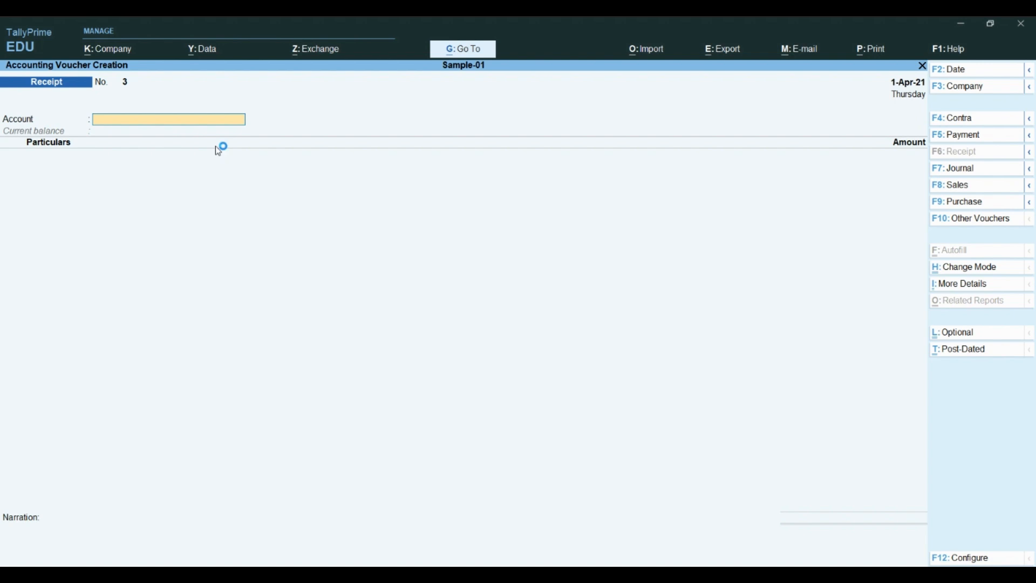
# Change the voucher type to Journal, exit the voucher without saving and reopen voucher entry from the Gateway of Tally
pyautogui.click(961, 169)
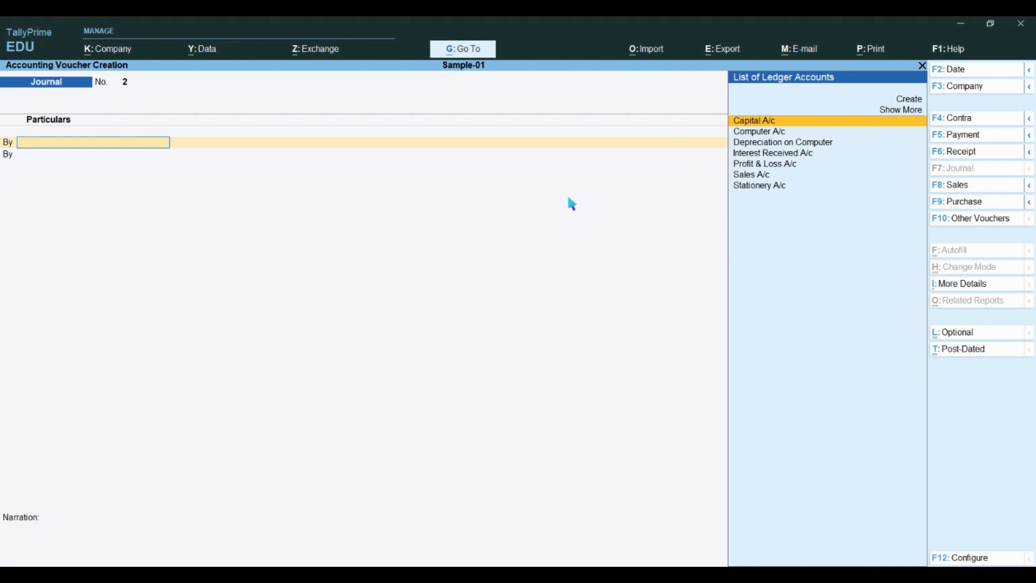
pyautogui.press('Escape')
pyautogui.press('Return')
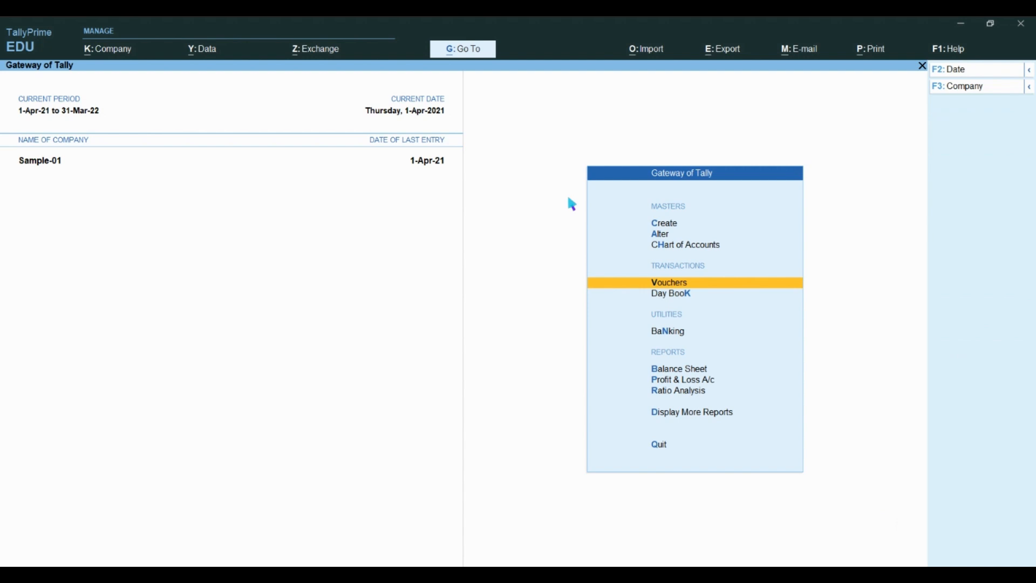
pyautogui.press('Return')
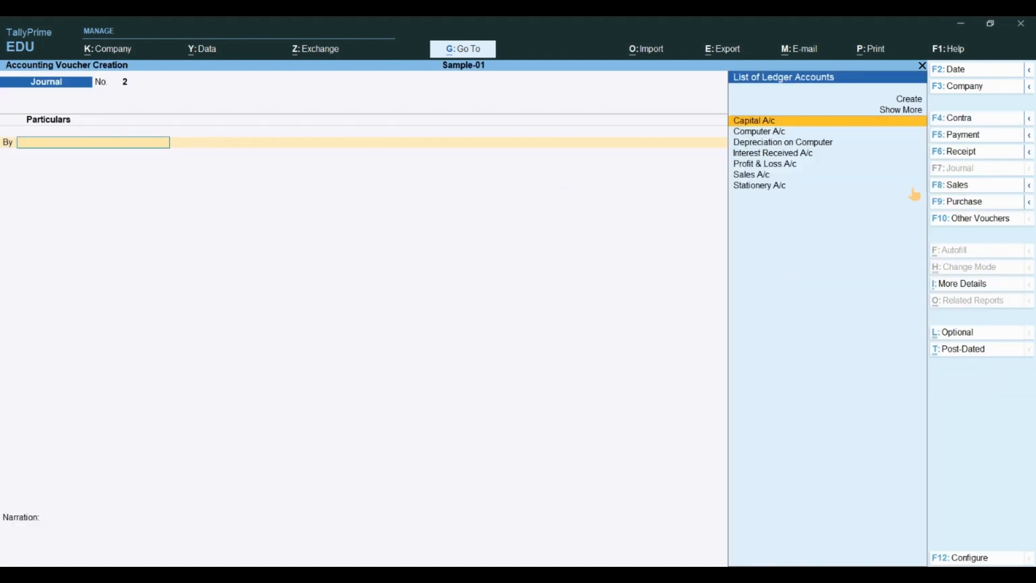
# View the Contra, Payment and Receipt voucher screens in turn and return to the Journal voucher
pyautogui.click(972, 122)
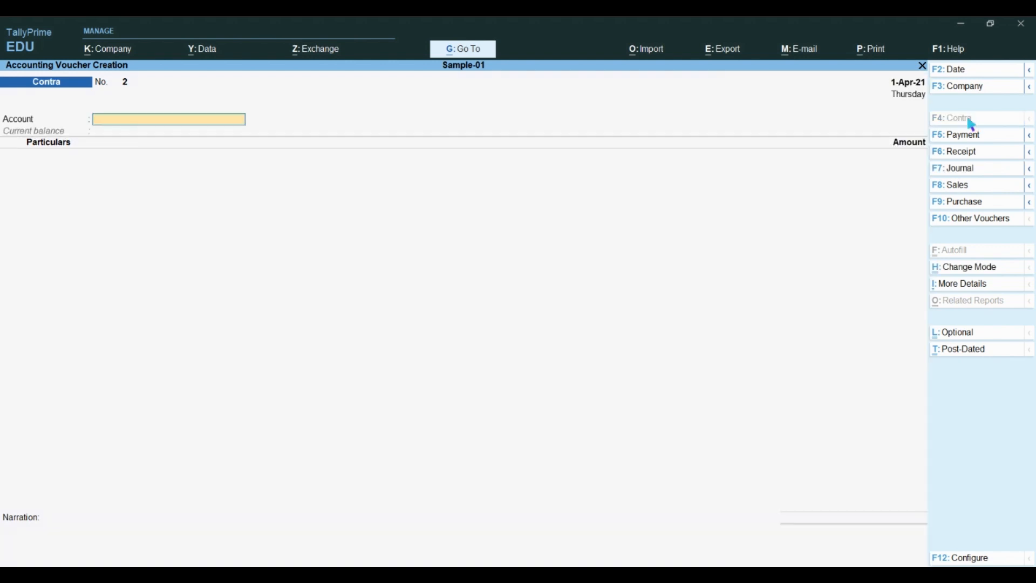
pyautogui.click(966, 136)
pyautogui.click(968, 155)
pyautogui.click(968, 168)
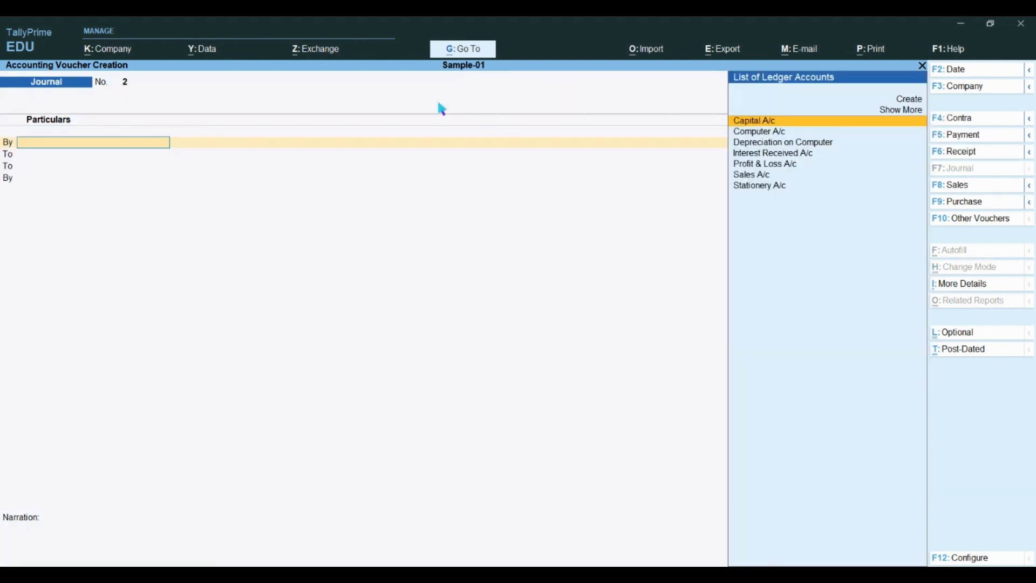